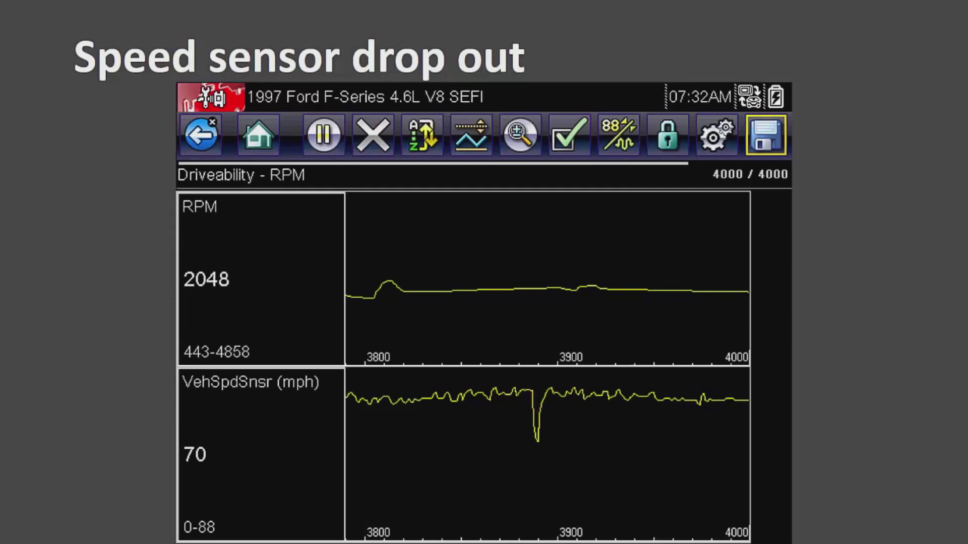
Advance the slideshow past the drop-out slide to the 'Zoomed in' VSS_GEM slide
{"action": "key", "text": "Right"}
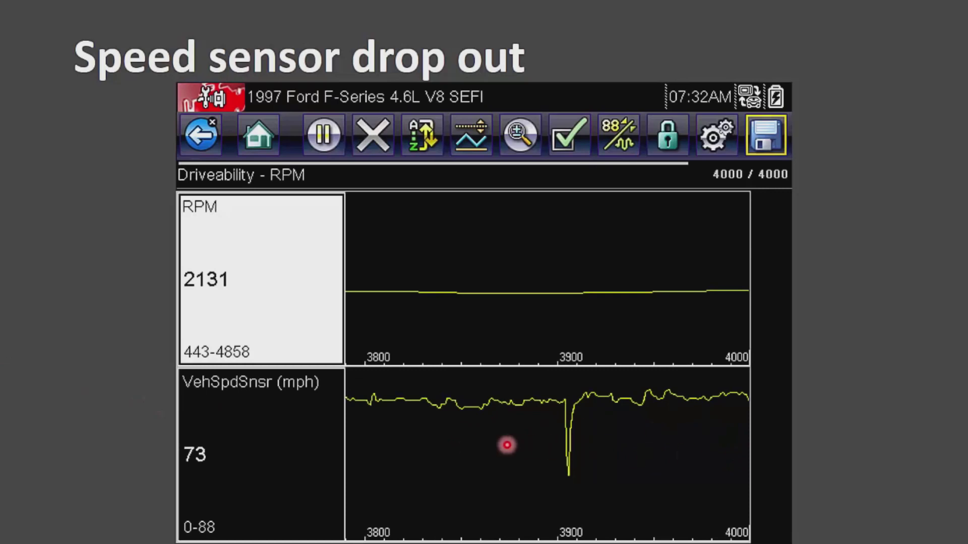
{"action": "key", "text": "Right"}
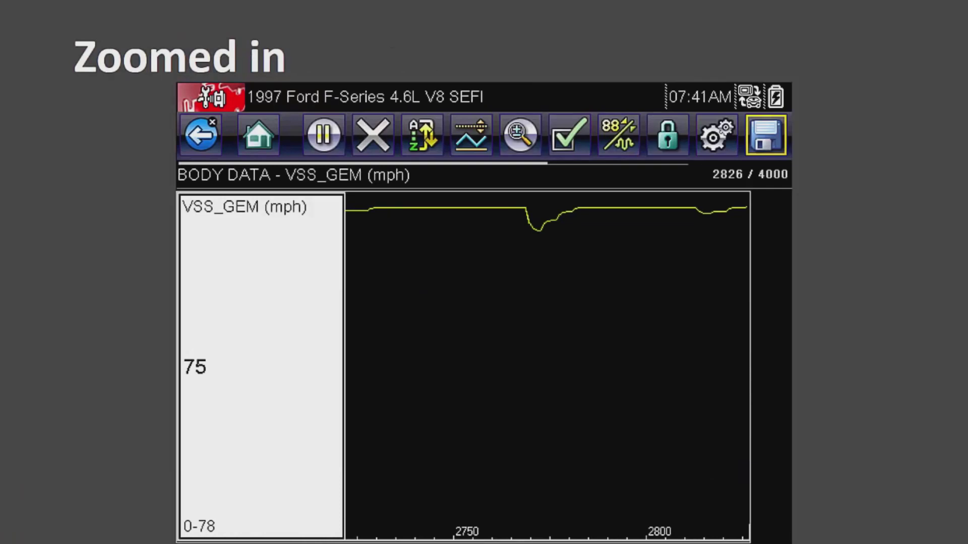
Go back to the Speed sensor drop out slide, then forward again
{"action": "key", "text": "Left"}
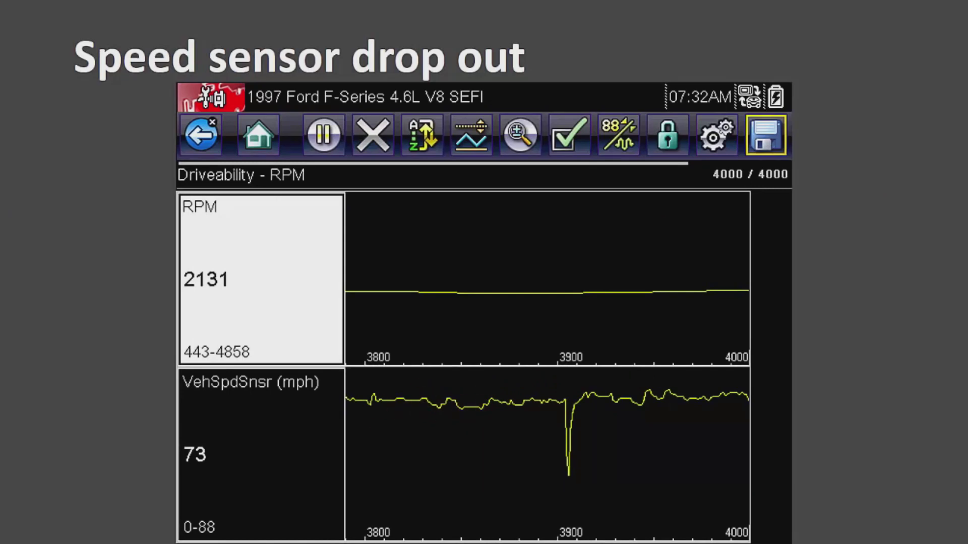
{"action": "key", "text": "Right"}
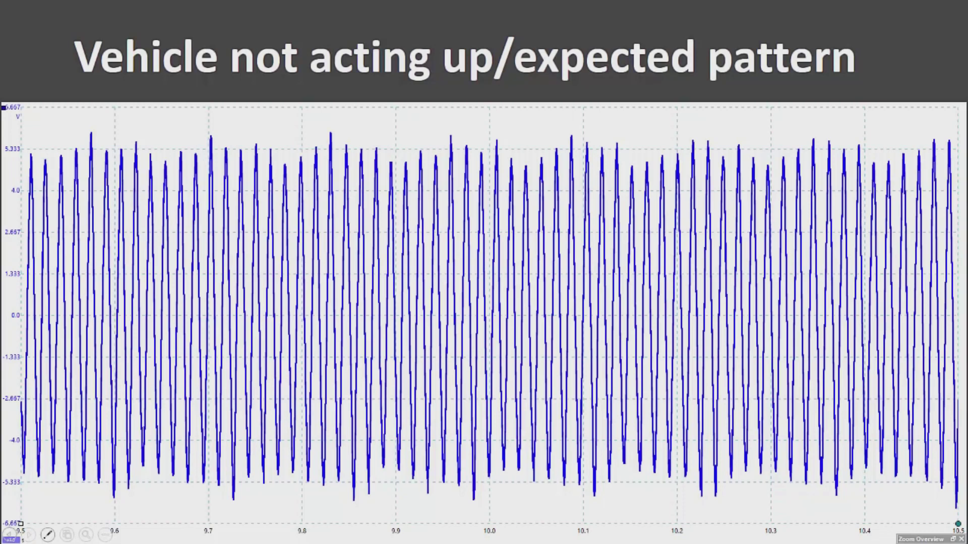
Advance to the 'Zoomed in on a dropout' slide
{"action": "key", "text": "Right"}
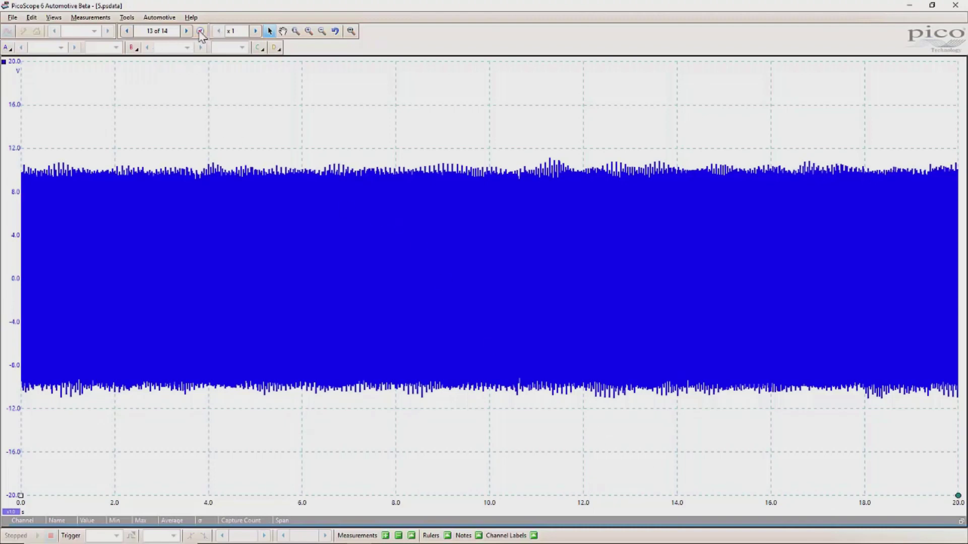
In the 5.psdata capture, step back from buffer 13 to an earlier buffer
{"action": "left_click", "coordinate": [126, 31]}
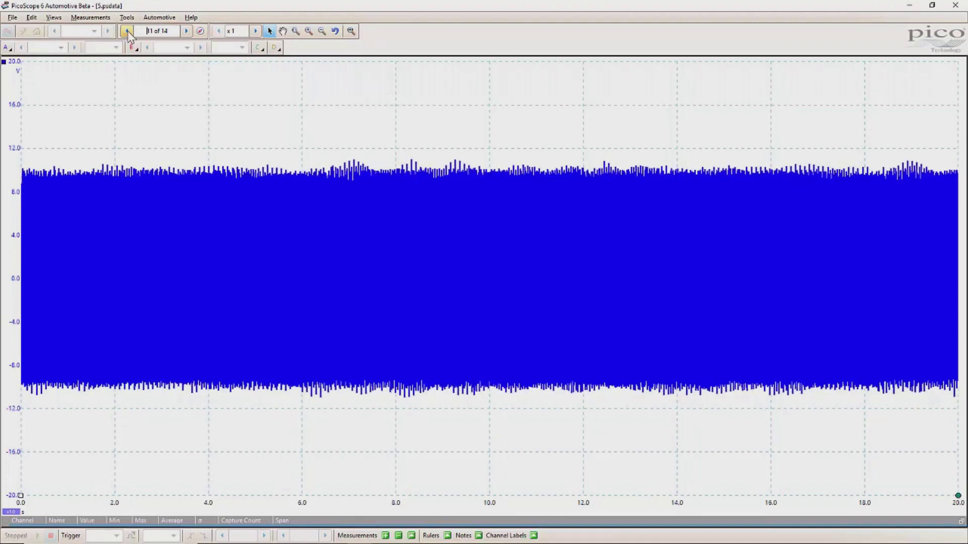
Browse the capture buffers back and forward, up to 14 of 14, ending on buffer 13 of 14
{"action": "left_click", "coordinate": [127, 31]}
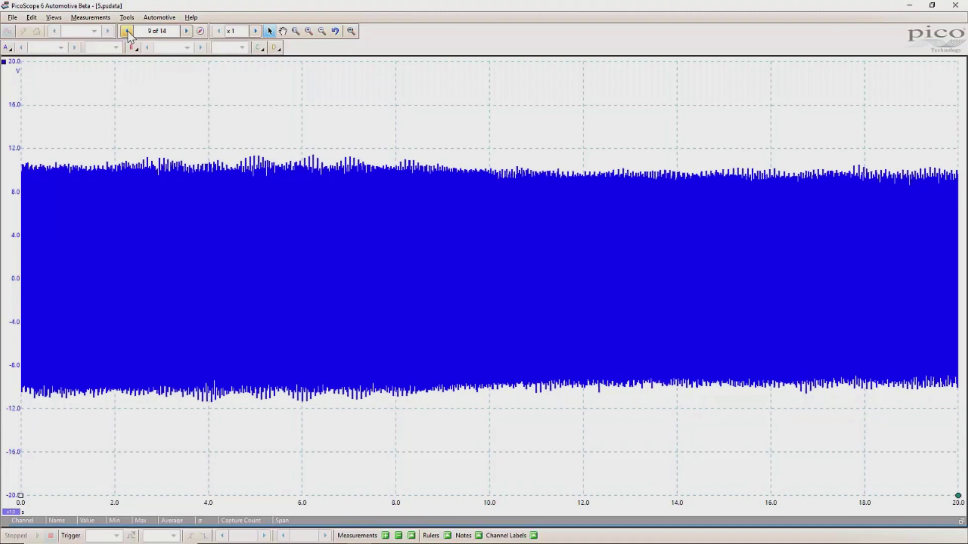
{"action": "left_click", "coordinate": [185, 32]}
{"action": "left_click", "coordinate": [185, 31]}
{"action": "left_click", "coordinate": [185, 31]}
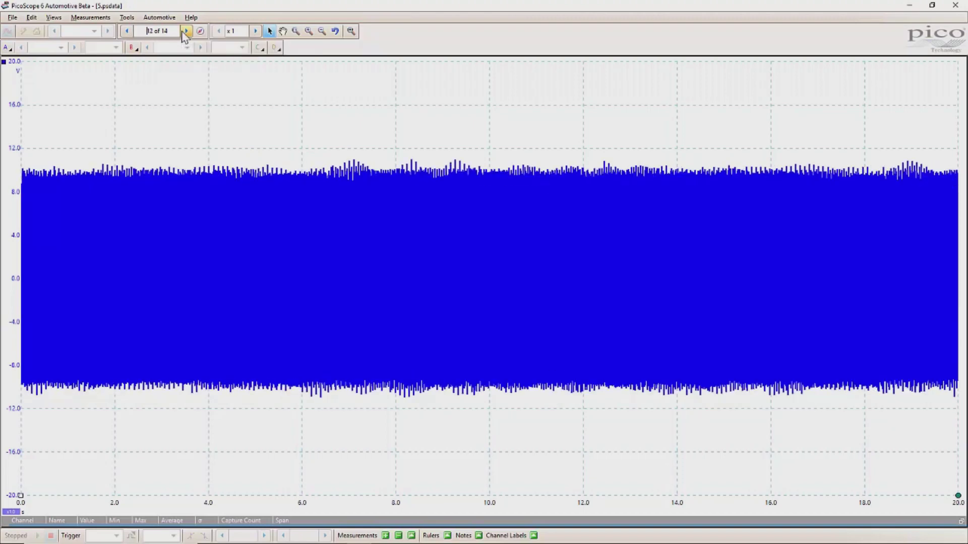
{"action": "left_click", "coordinate": [185, 31]}
{"action": "left_click", "coordinate": [186, 32]}
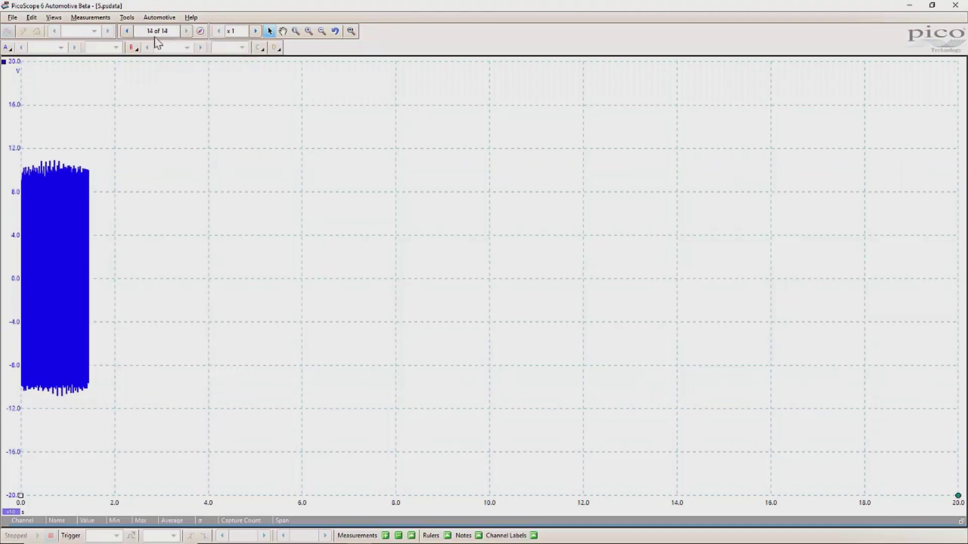
{"action": "left_click", "coordinate": [125, 32]}
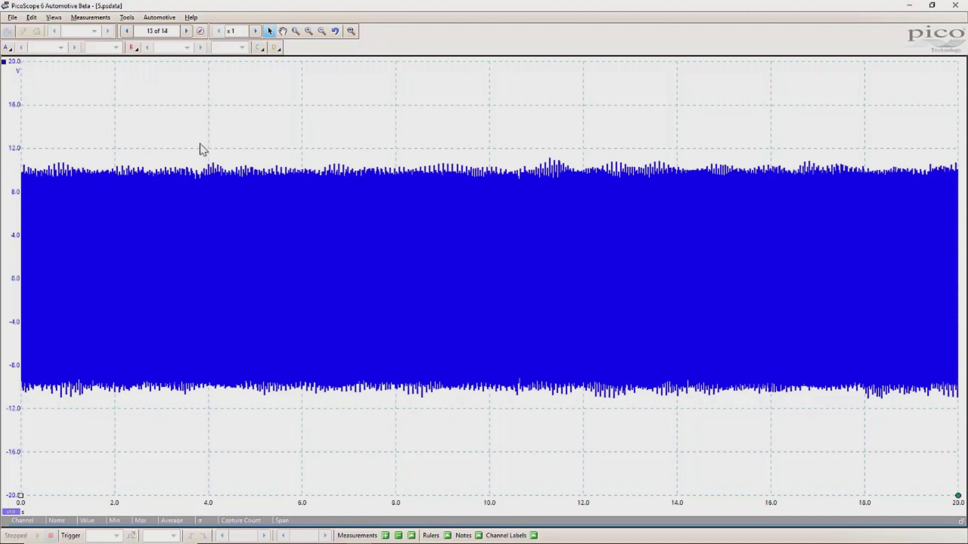
Set channel A's vertical scale to 1.50 so the axis spans ±13.33 V
{"action": "left_click", "coordinate": [11, 511]}
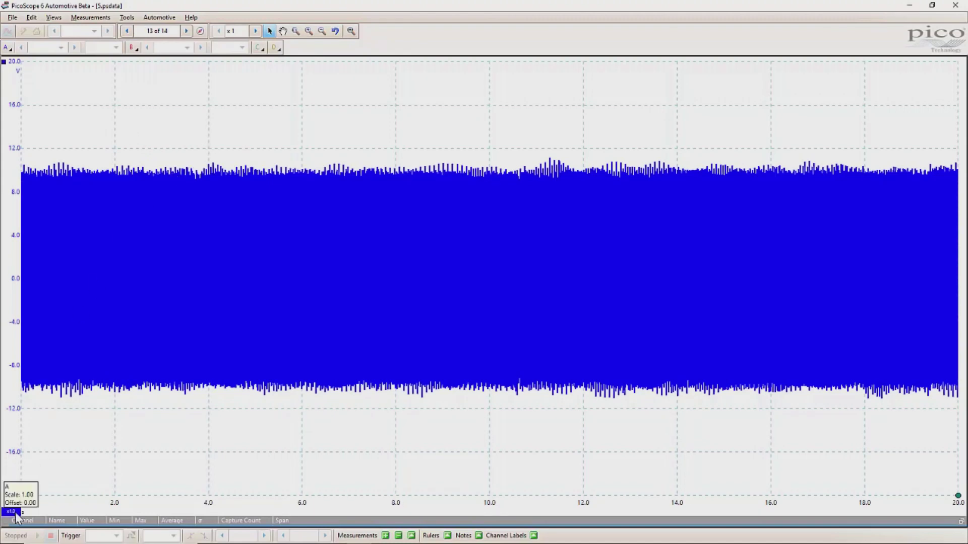
{"action": "left_click", "coordinate": [71, 457]}
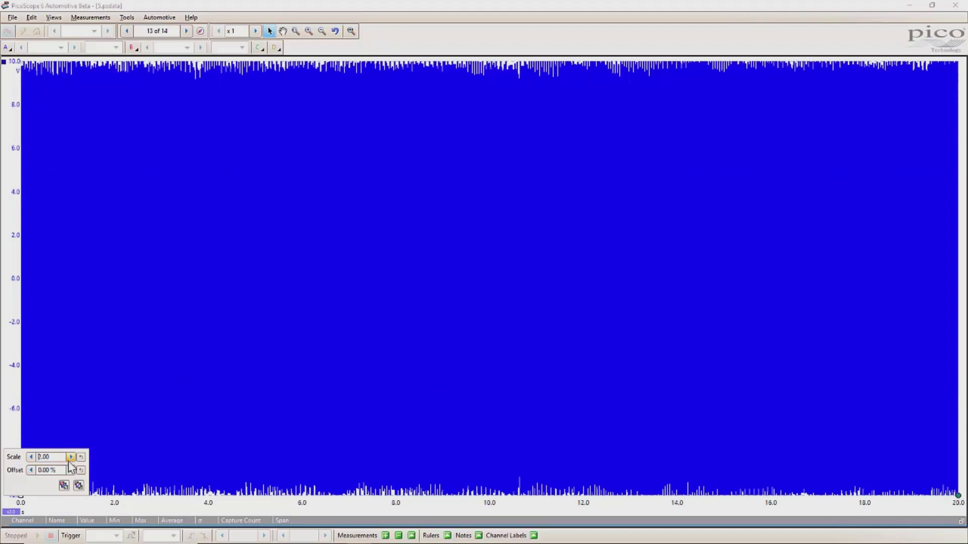
{"action": "left_click", "coordinate": [50, 459]}
{"action": "key", "text": "Return"}
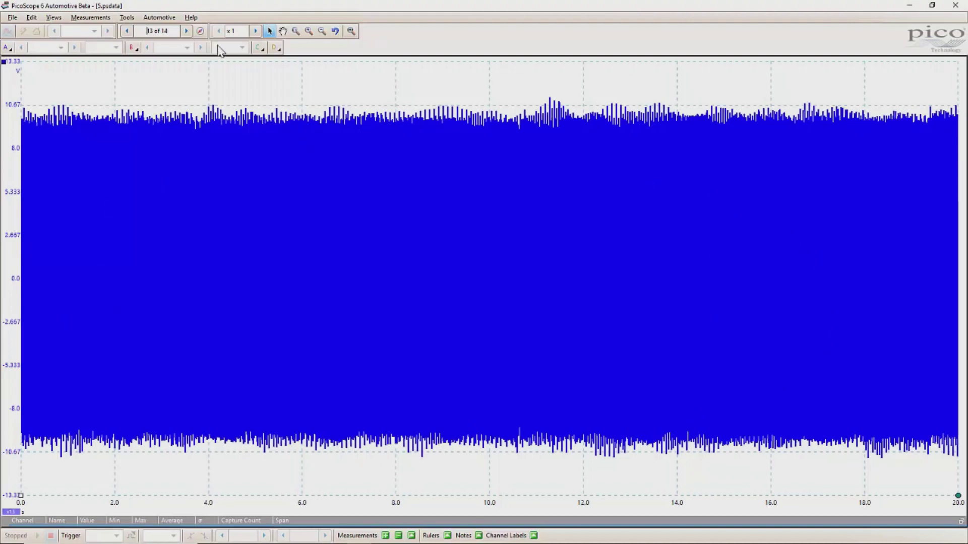
{"action": "left_click", "coordinate": [128, 19]}
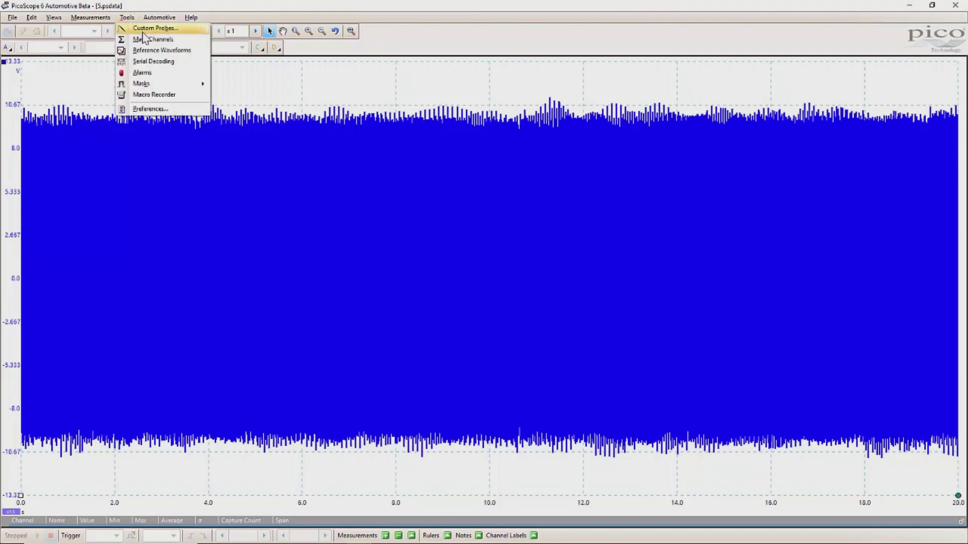
Launch the Math Channel Wizard from the Math Channels list
{"action": "left_click", "coordinate": [143, 39]}
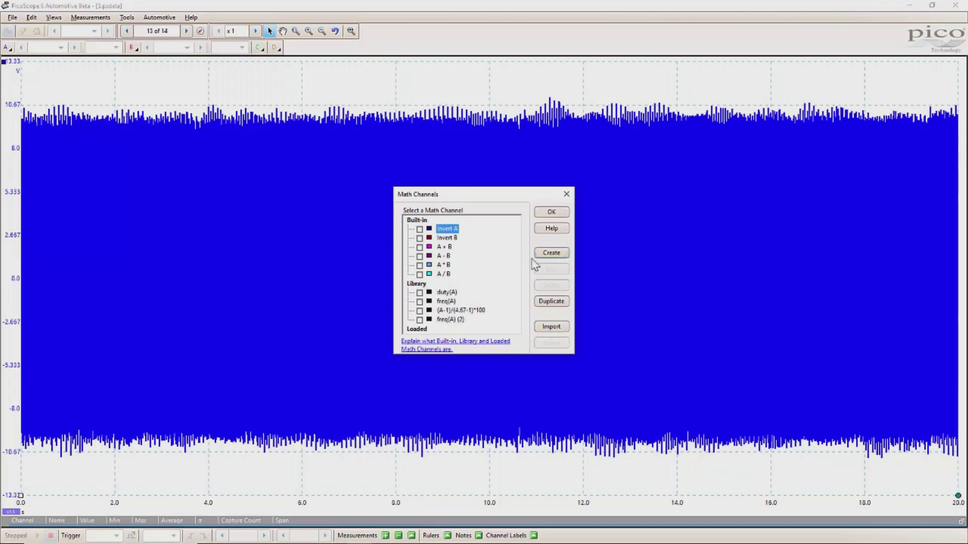
{"action": "left_click", "coordinate": [561, 259]}
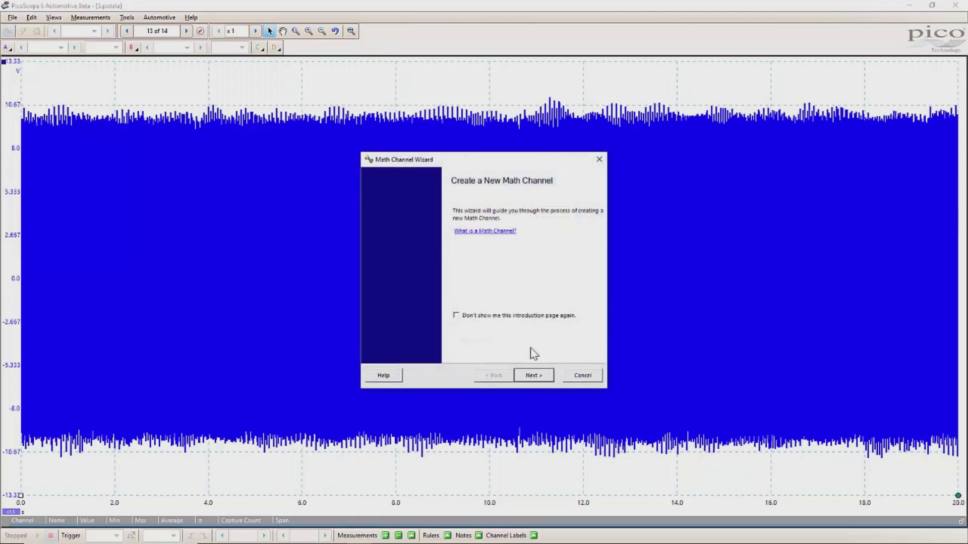
Build the freq(A) equation and keep the name freq(A) with black colour
{"action": "left_click", "coordinate": [532, 377]}
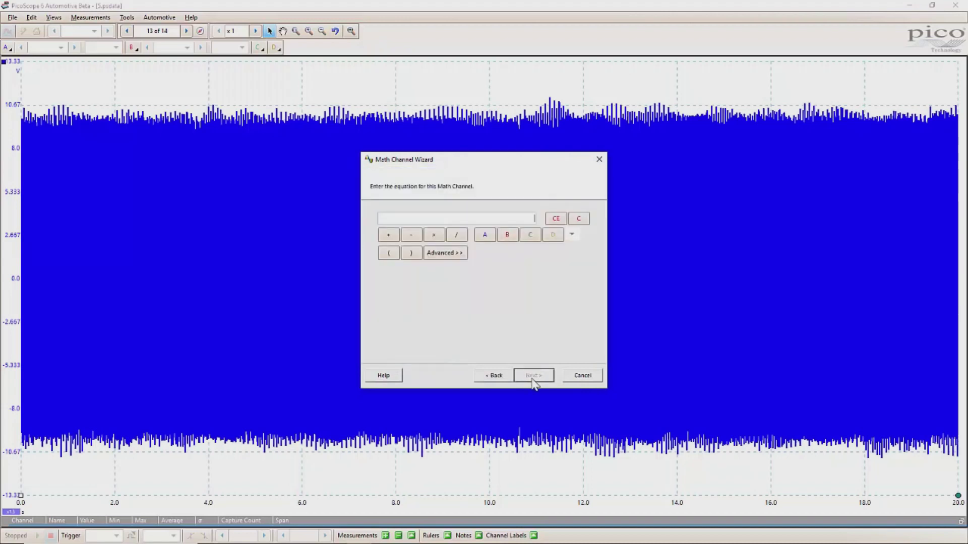
{"action": "left_click", "coordinate": [445, 254]}
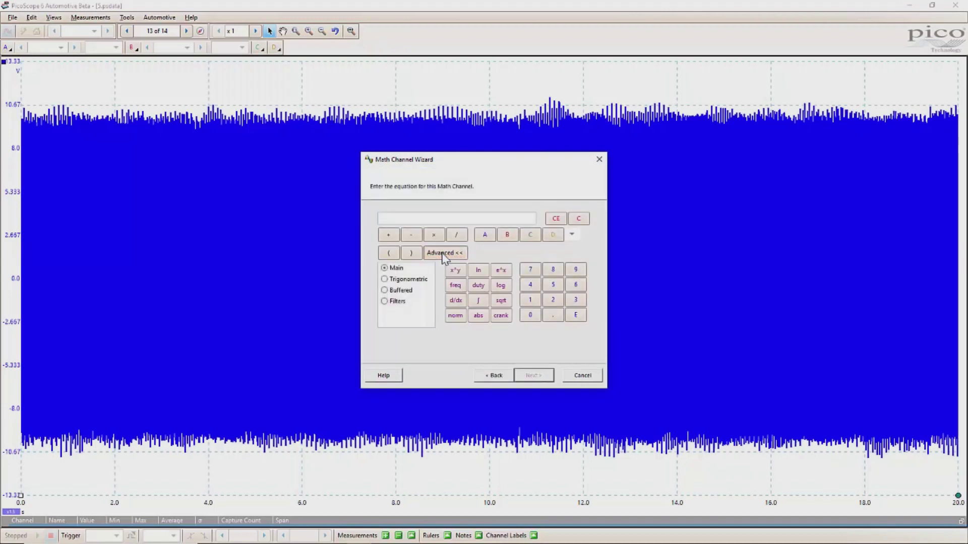
{"action": "left_click", "coordinate": [455, 286]}
{"action": "left_click", "coordinate": [485, 236]}
{"action": "left_click", "coordinate": [533, 376]}
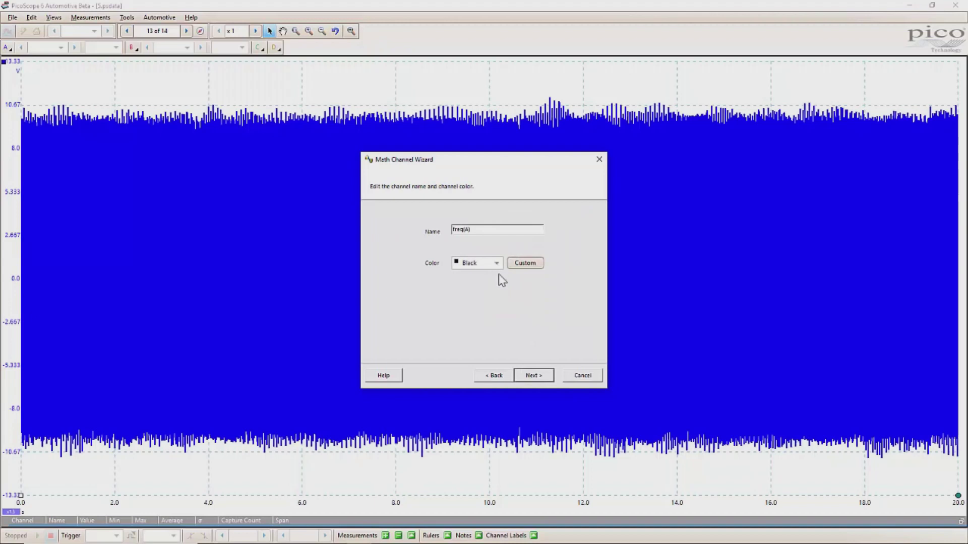
{"action": "left_click", "coordinate": [540, 376]}
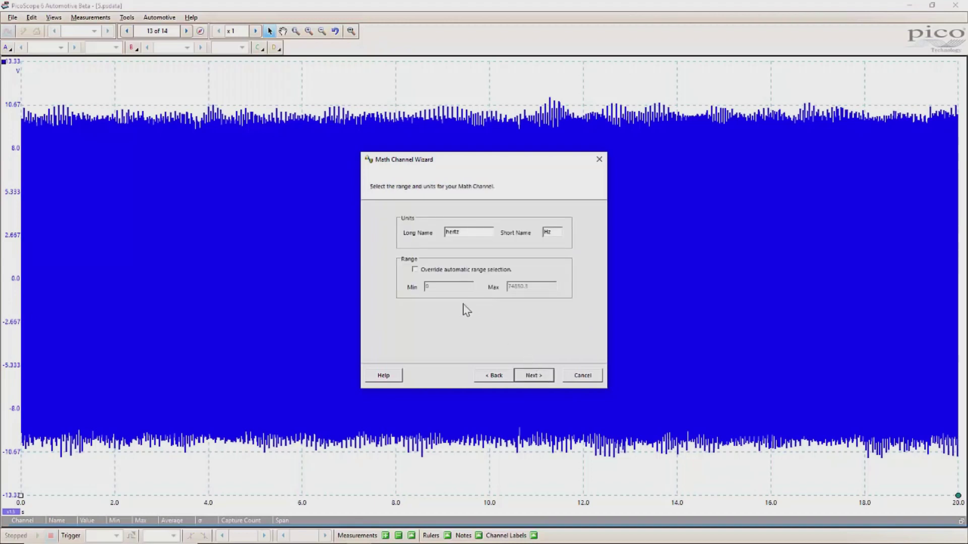
Override the range to 0–200 Hz and finish the freq(A) math channel
{"action": "left_click", "coordinate": [415, 269]}
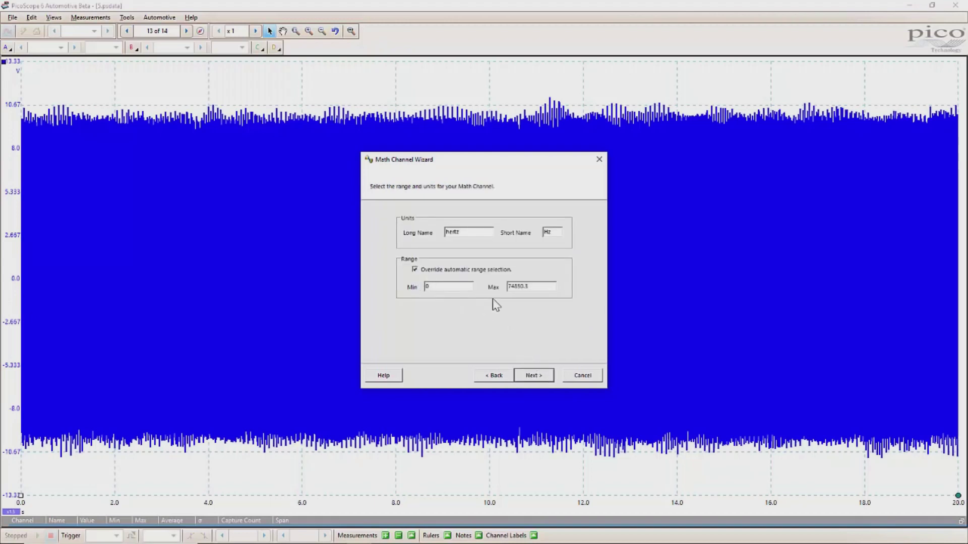
{"action": "left_click", "coordinate": [546, 290]}
{"action": "double_click", "coordinate": [546, 290]}
{"action": "type", "text": "200"}
{"action": "left_click", "coordinate": [543, 374]}
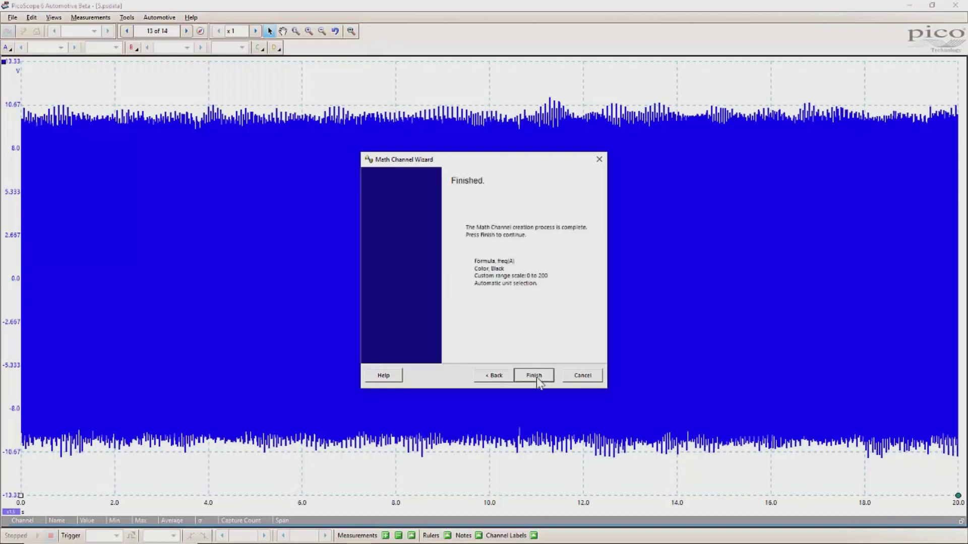
{"action": "left_click", "coordinate": [536, 375]}
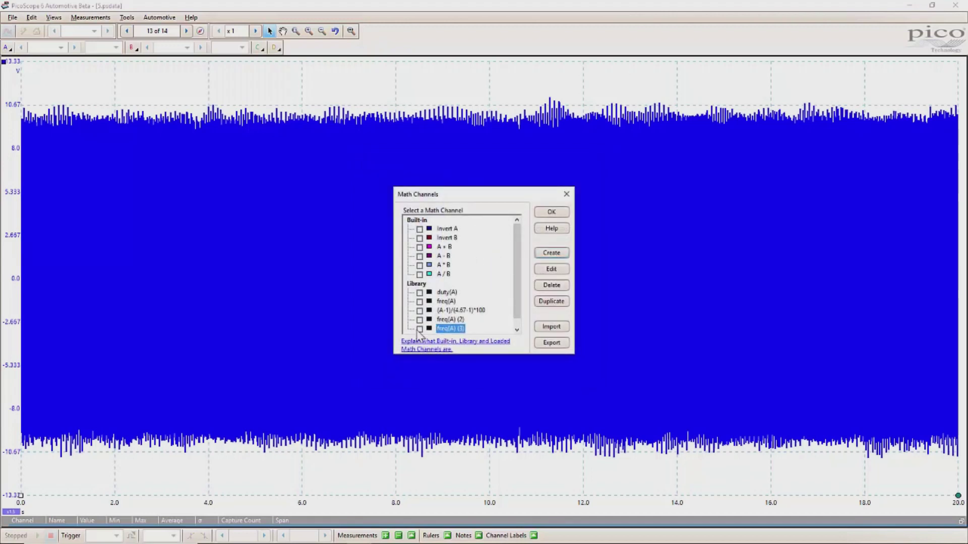
{"action": "left_click", "coordinate": [419, 328]}
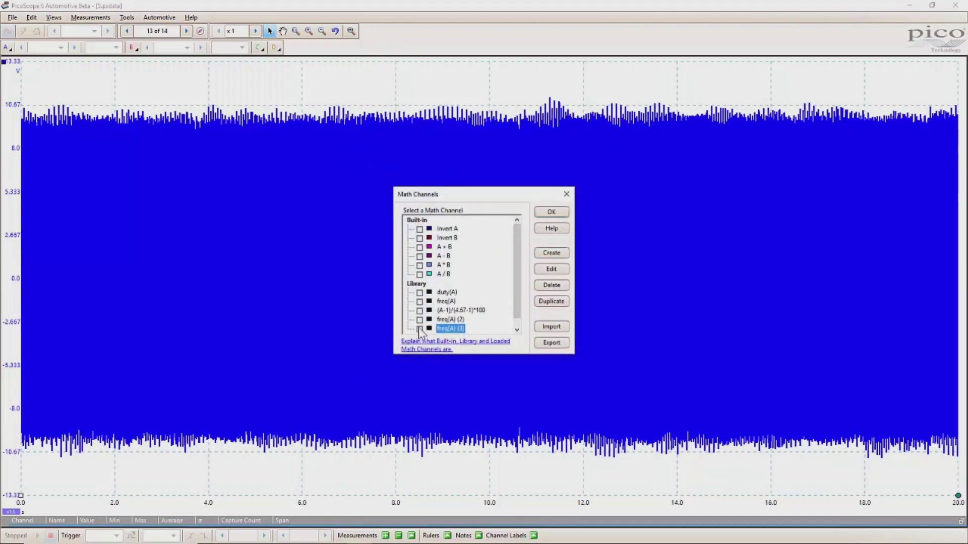
Show freq(A) on the graph and raise its Hz axis above the speed signal
{"action": "left_click", "coordinate": [550, 213]}
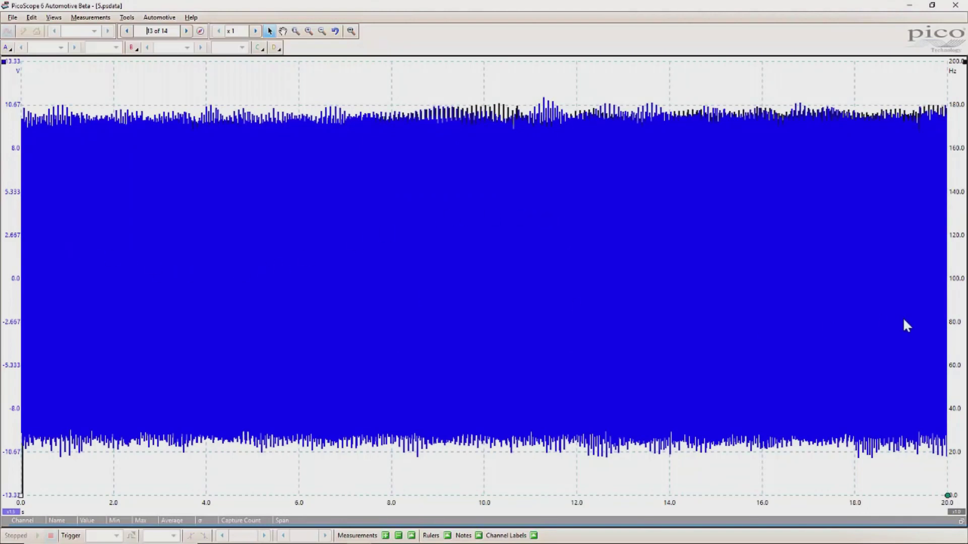
{"action": "left_click_drag", "start_coordinate": [959, 313], "coordinate": [959, 271]}
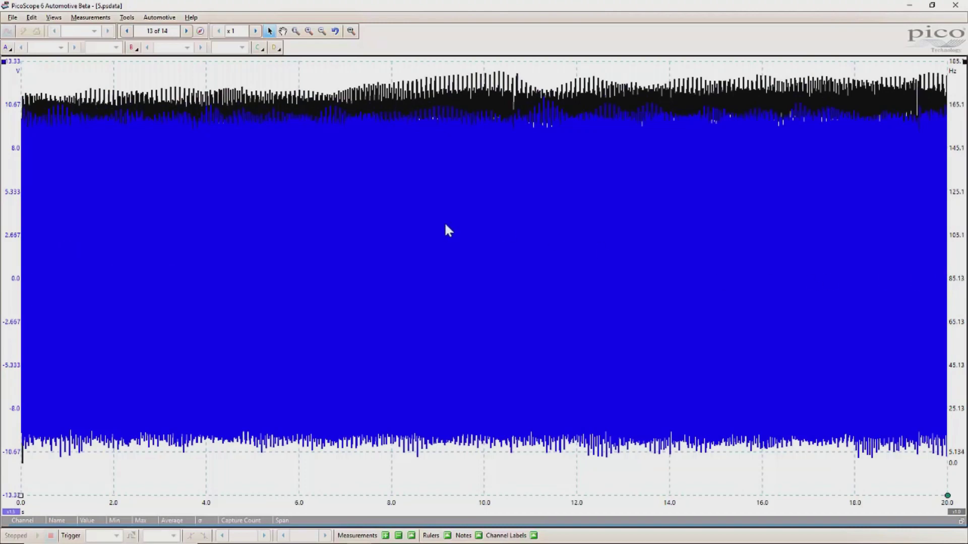
{"action": "left_click", "coordinate": [8, 513]}
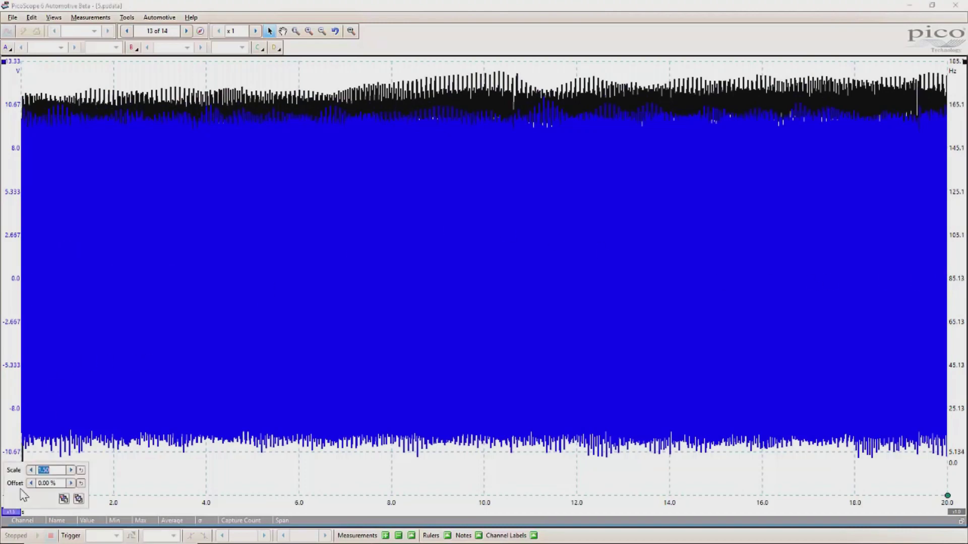
Reduce the voltage scale to 0.80 and offset it to -29.33%, below the frequency trace
{"action": "left_click", "coordinate": [31, 470]}
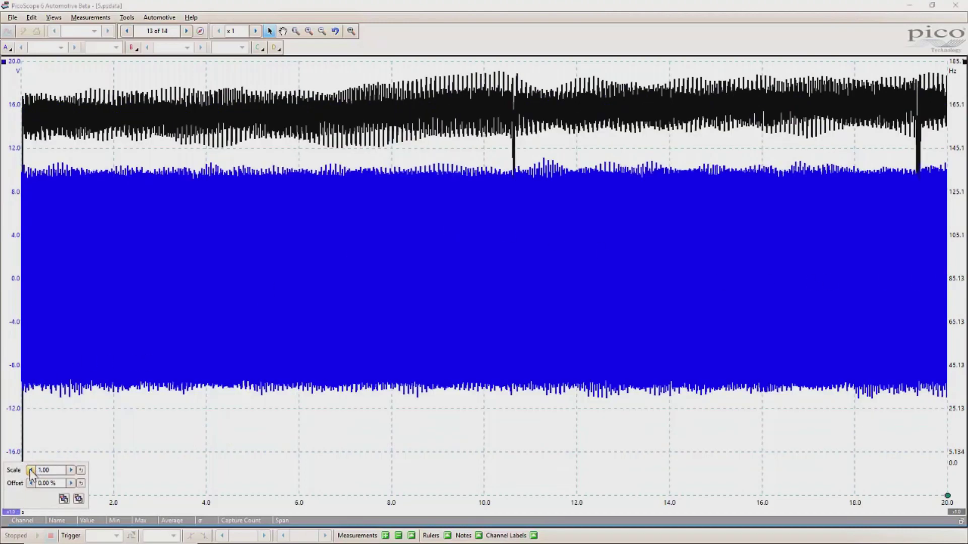
{"action": "left_click", "coordinate": [31, 469]}
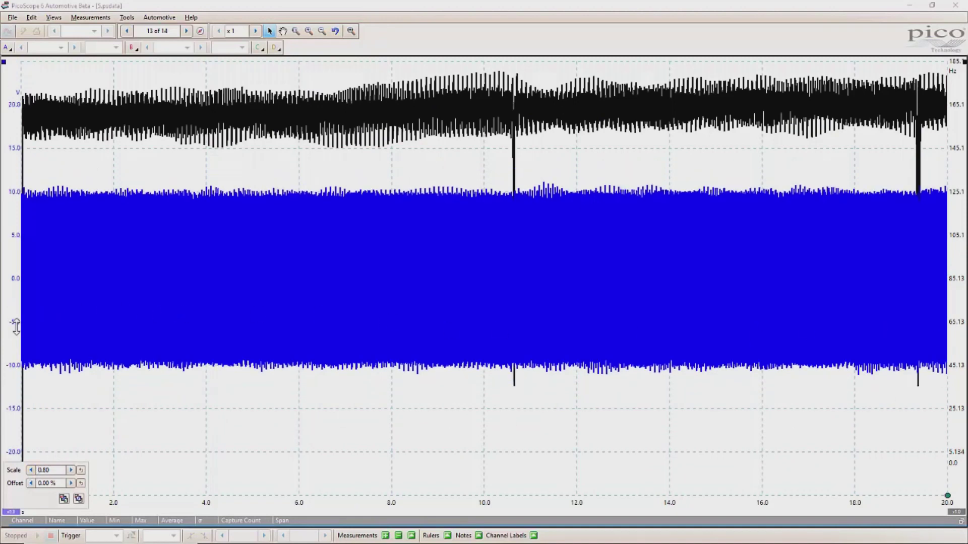
{"action": "left_click_drag", "start_coordinate": [13, 325], "coordinate": [6, 425]}
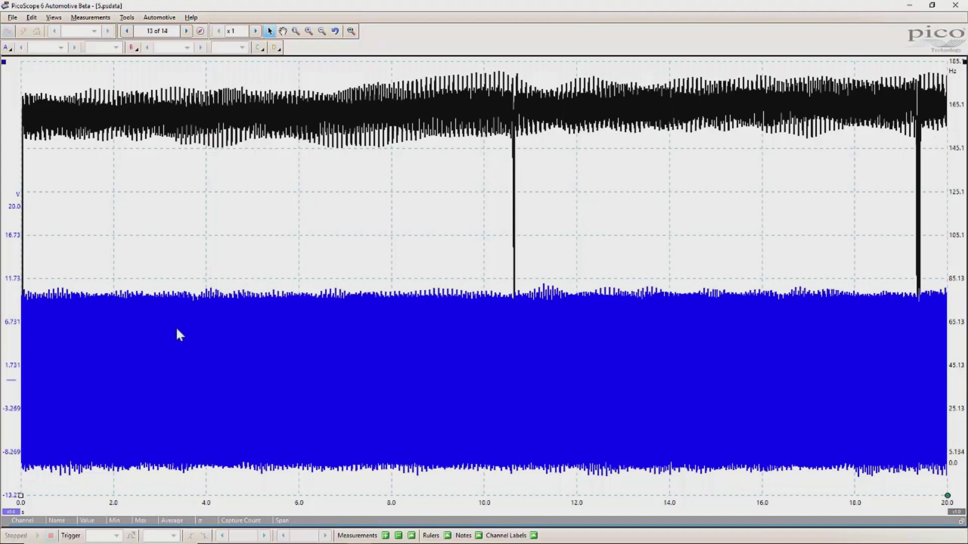
{"action": "left_click", "coordinate": [20, 496]}
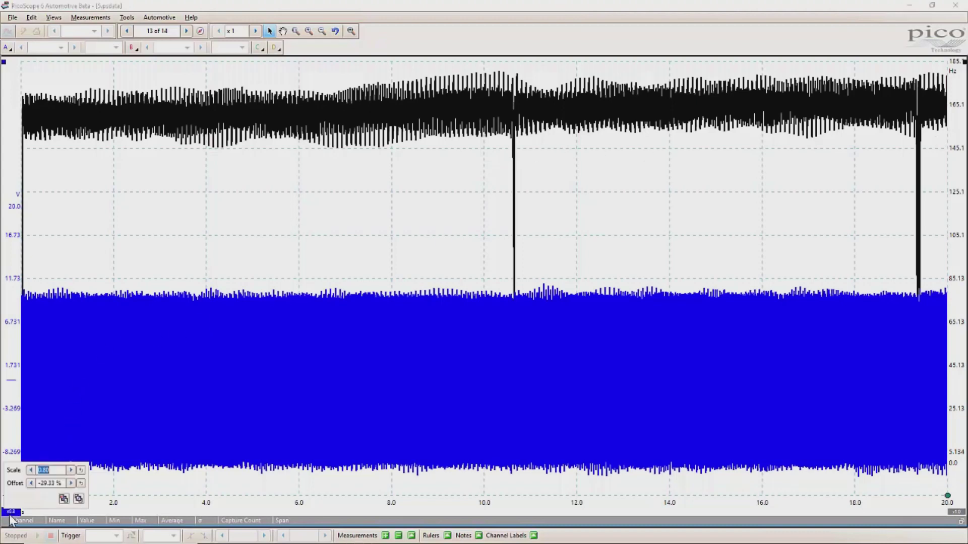
{"action": "left_click", "coordinate": [70, 483]}
{"action": "left_click", "coordinate": [12, 287]}
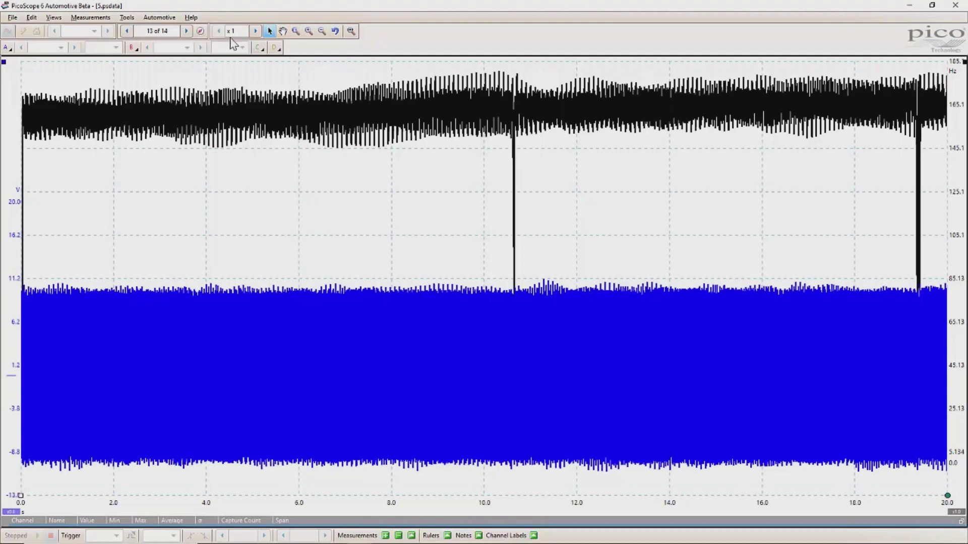
{"action": "left_click", "coordinate": [256, 31]}
{"action": "left_click", "coordinate": [256, 31]}
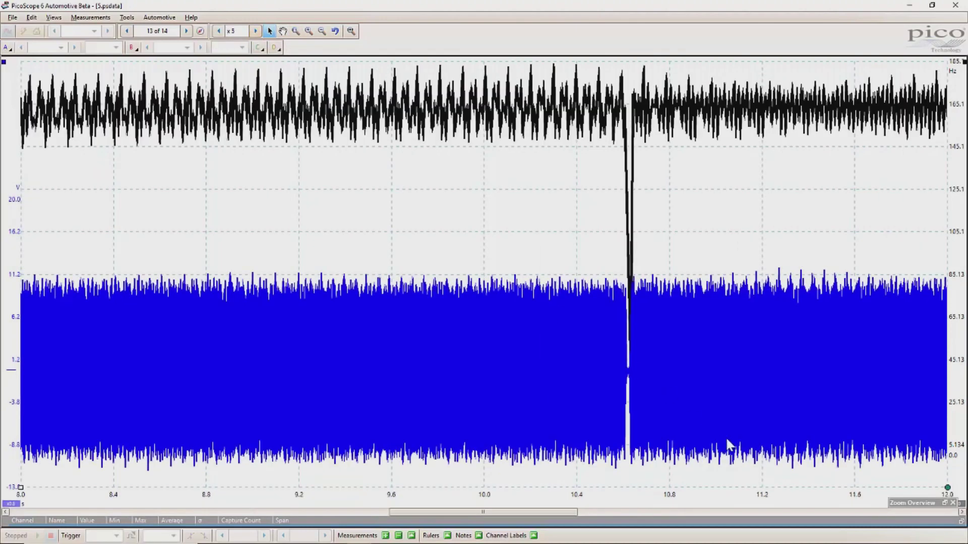
{"action": "left_click", "coordinate": [960, 512]}
{"action": "left_click", "coordinate": [961, 512]}
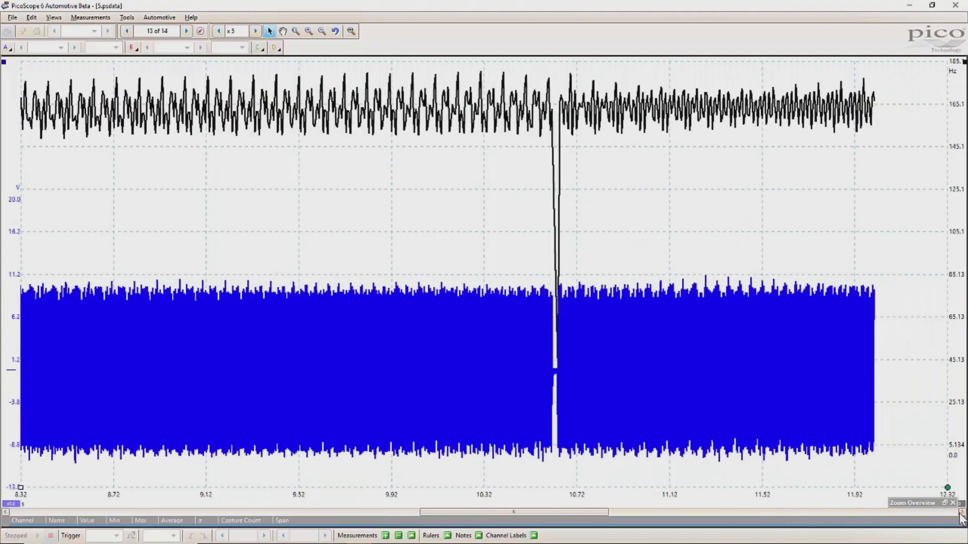
{"action": "left_click", "coordinate": [960, 512]}
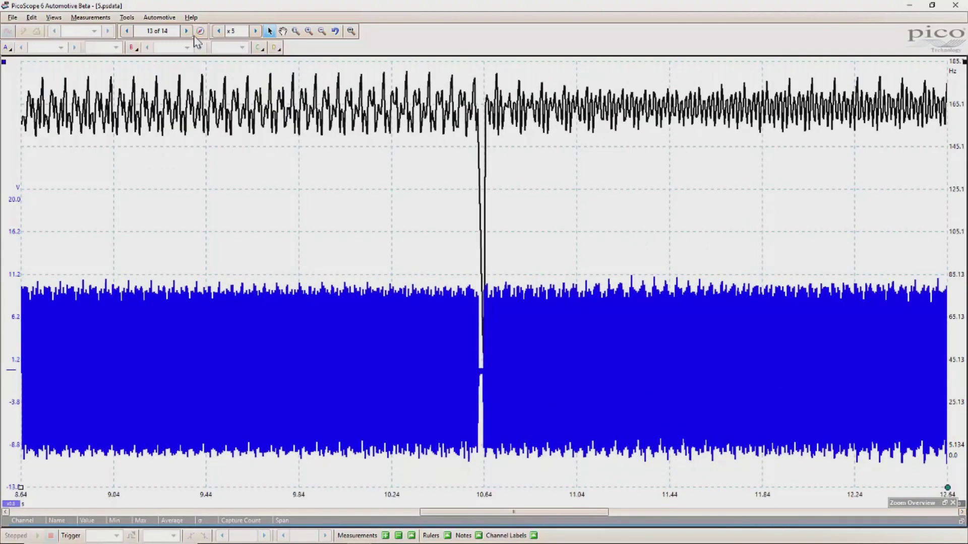
{"action": "left_click", "coordinate": [255, 31]}
{"action": "left_click", "coordinate": [255, 31]}
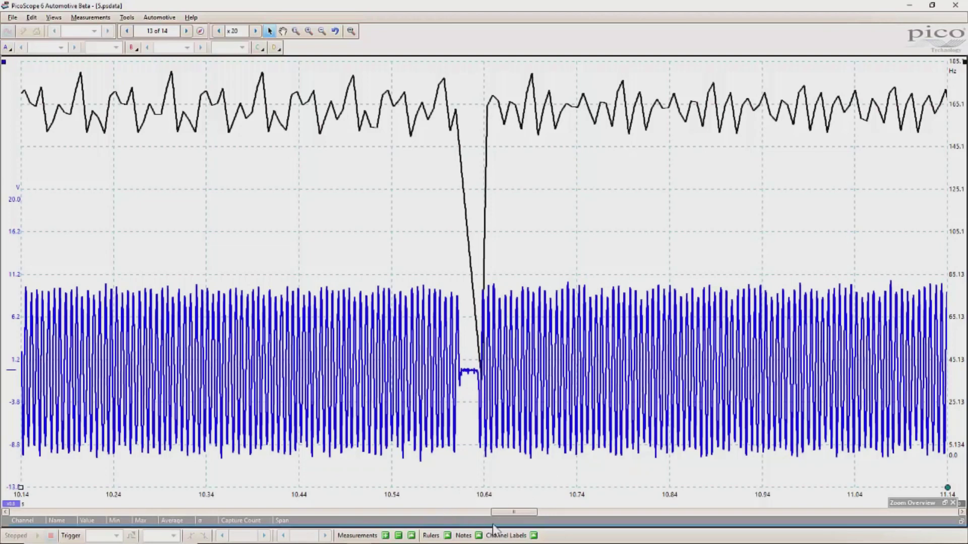
{"action": "left_click_drag", "start_coordinate": [506, 513], "coordinate": [447, 509]}
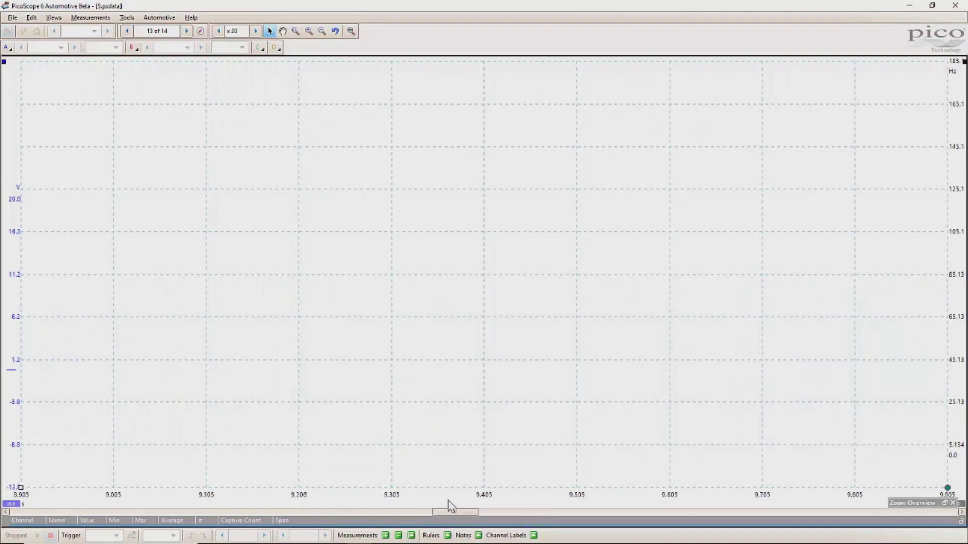
{"action": "left_click", "coordinate": [360, 512]}
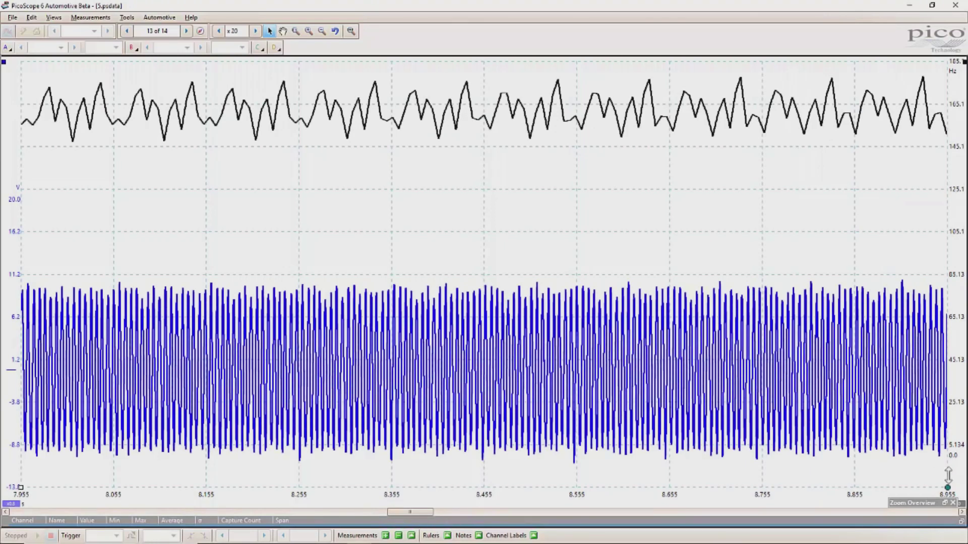
{"action": "left_click", "coordinate": [950, 506]}
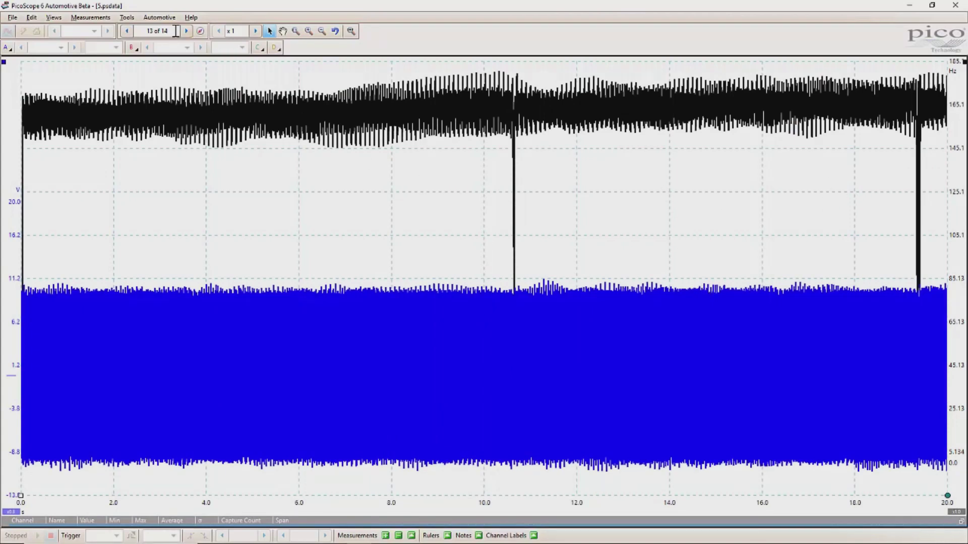
Switch to capture 10 of 14 and zoom in twice on the dropout near 10.7 s
{"action": "left_click", "coordinate": [128, 30]}
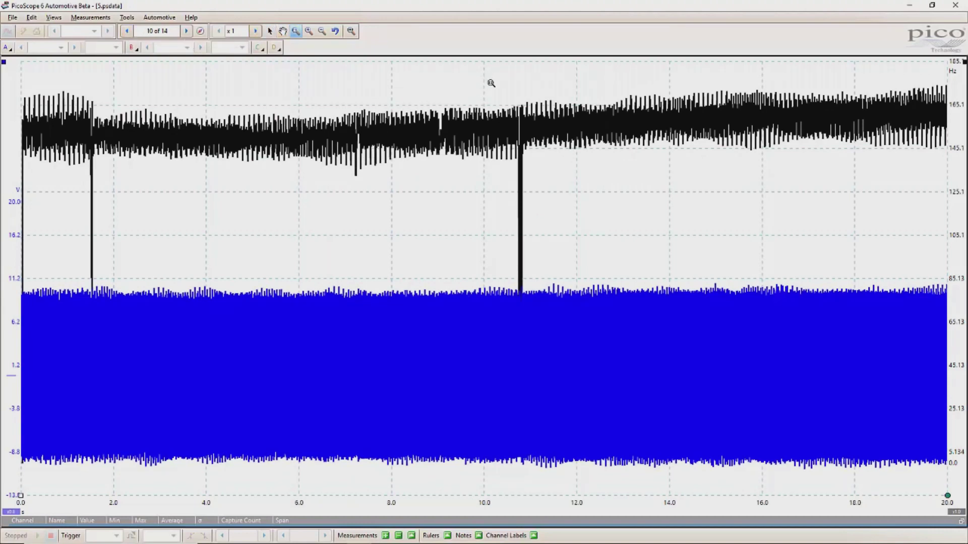
{"action": "left_click_drag", "start_coordinate": [487, 74], "coordinate": [561, 487]}
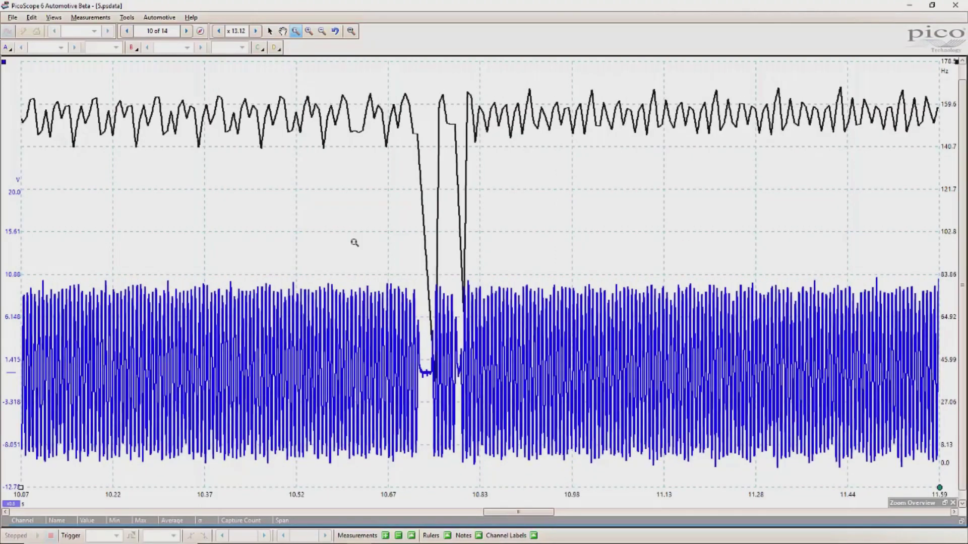
{"action": "left_click_drag", "start_coordinate": [354, 242], "coordinate": [534, 486]}
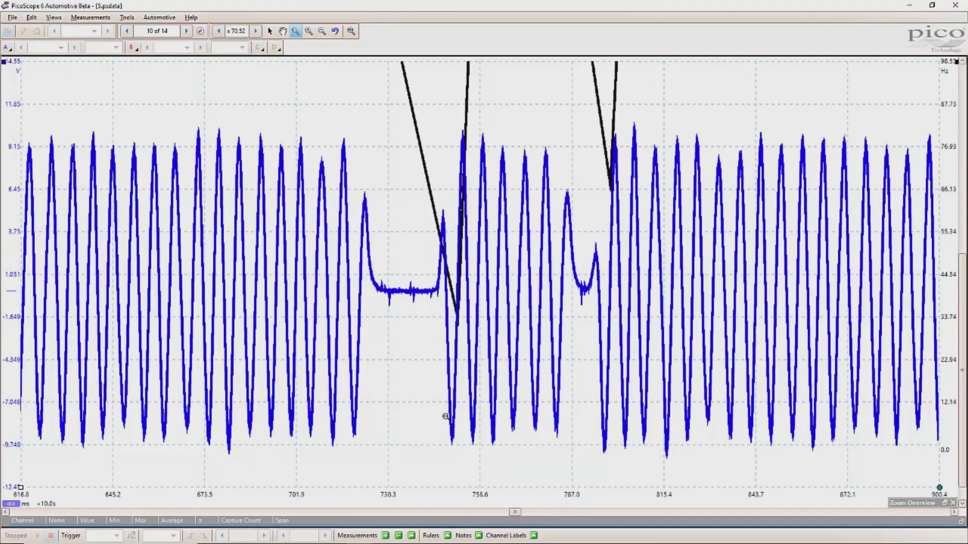
Hide the freq(A) (3) channel and close the Zoom Overview
{"action": "right_click", "coordinate": [426, 335]}
{"action": "mouse_move", "coordinate": [487, 374]}
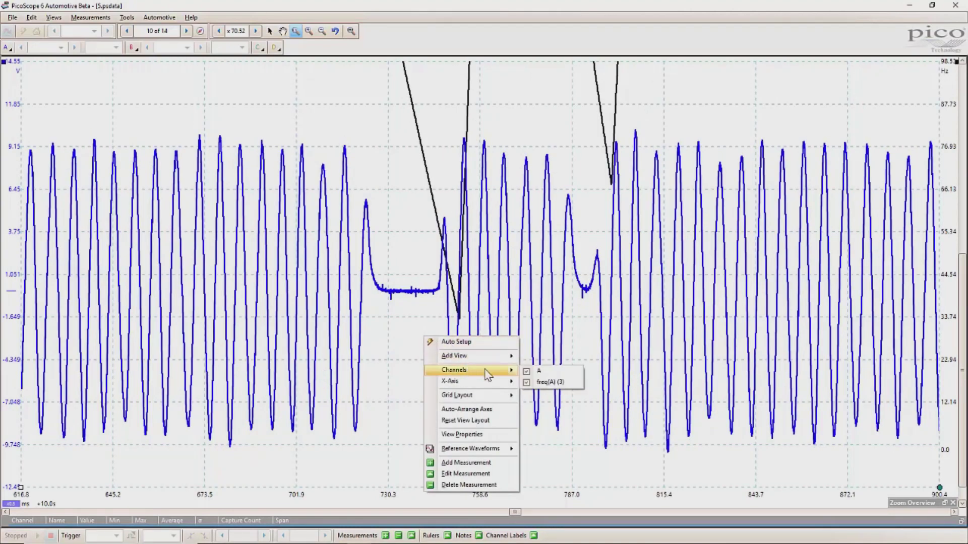
{"action": "left_click", "coordinate": [548, 382]}
{"action": "left_click", "coordinate": [641, 316]}
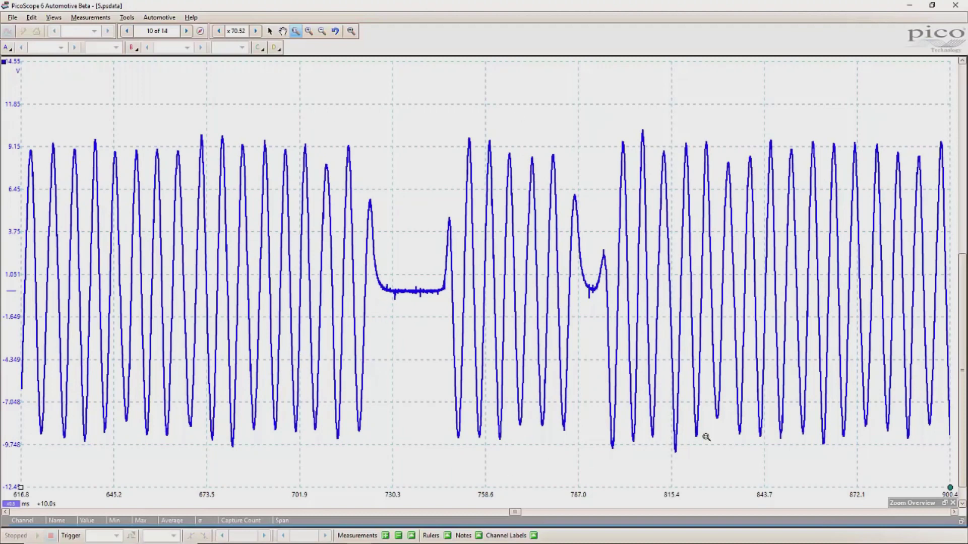
Zoom out to the full capture and make the freq(A) trace visible again
{"action": "left_click", "coordinate": [953, 503]}
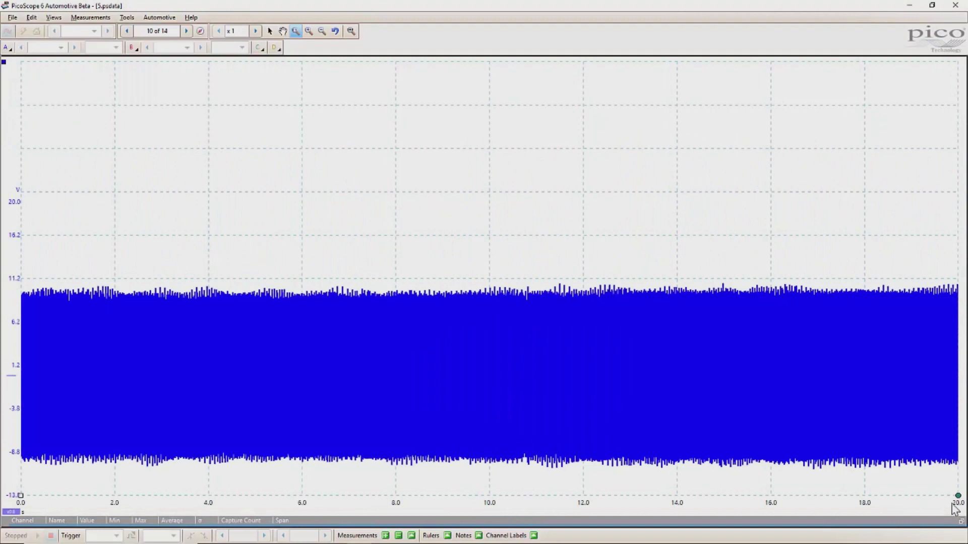
{"action": "right_click", "coordinate": [539, 192]}
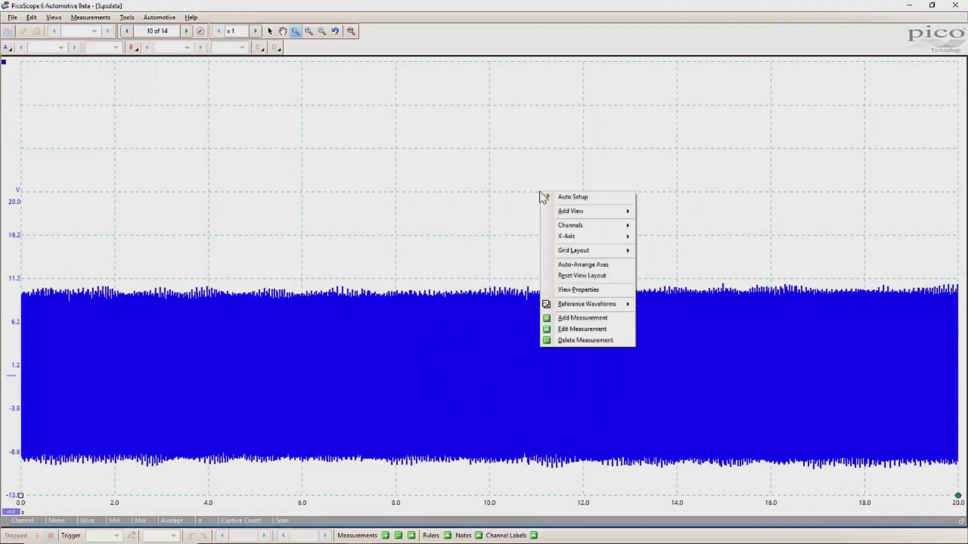
{"action": "mouse_move", "coordinate": [585, 225]}
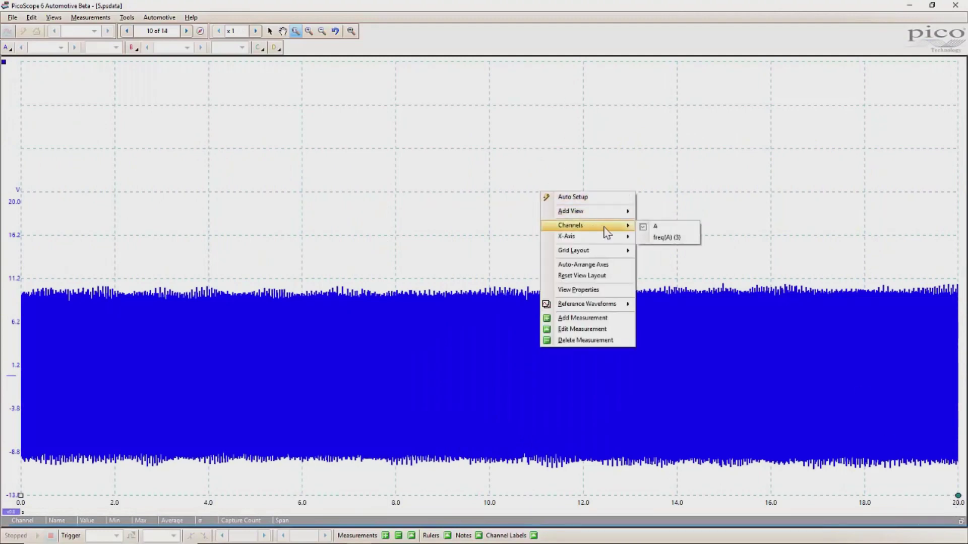
{"action": "left_click", "coordinate": [663, 240]}
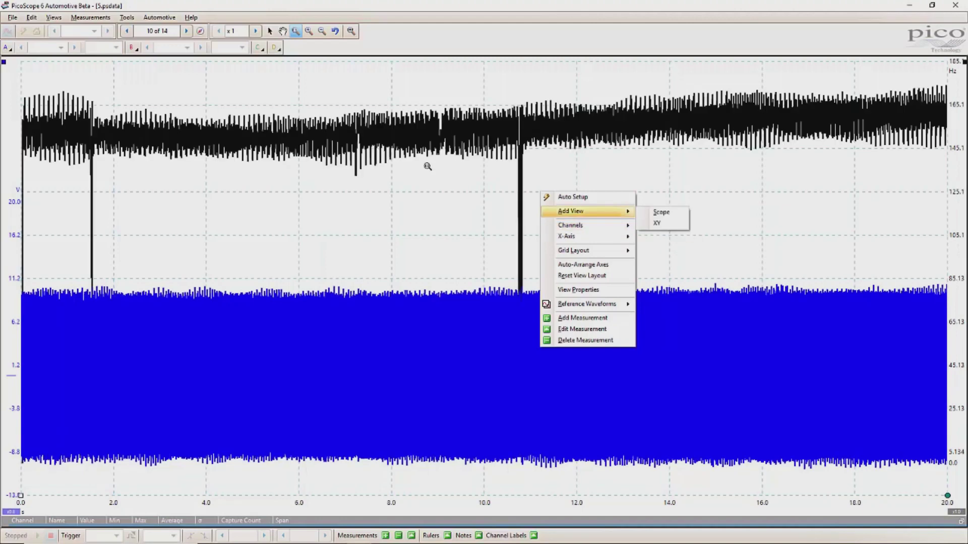
{"action": "left_click", "coordinate": [427, 166]}
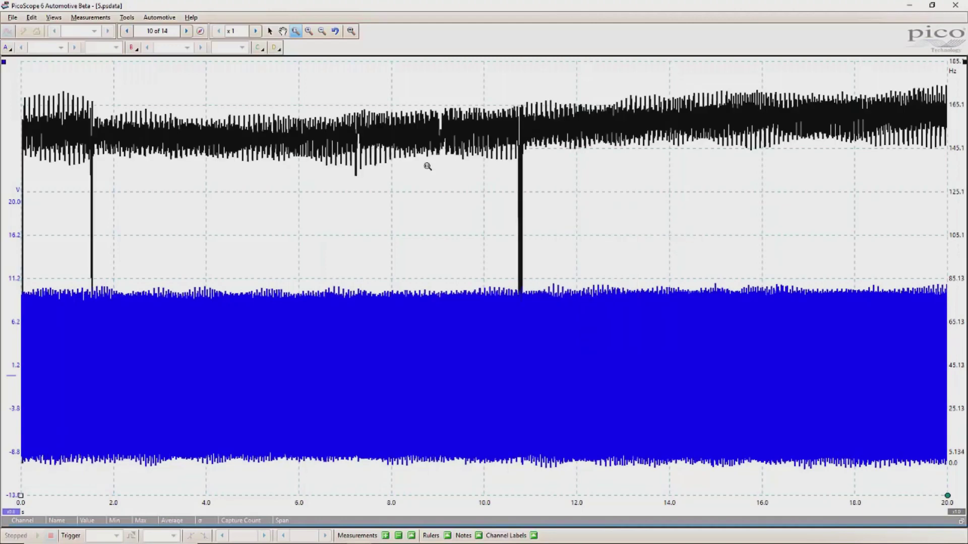
Step back through the buffer to capture 8 of 14
{"action": "left_click", "coordinate": [127, 32]}
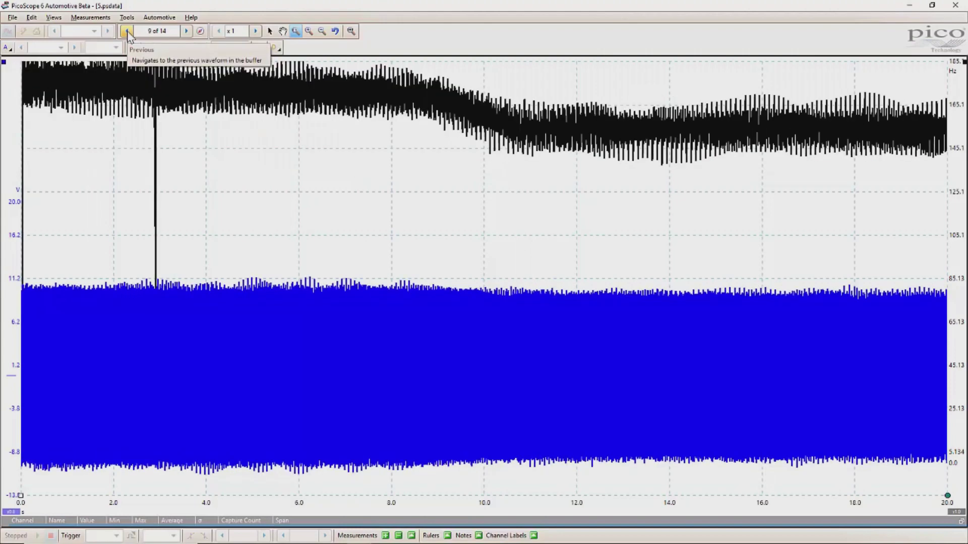
{"action": "left_click", "coordinate": [128, 33]}
{"action": "left_click", "coordinate": [128, 33]}
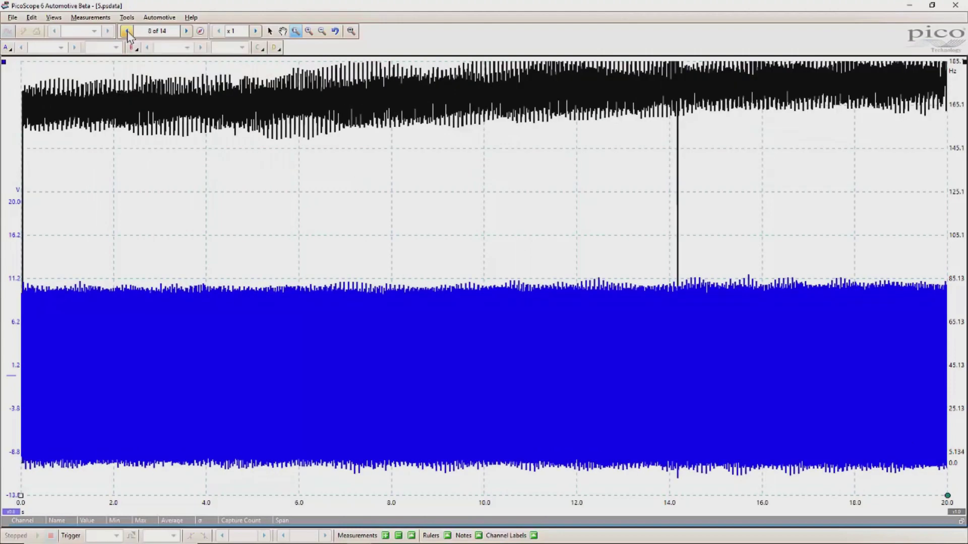